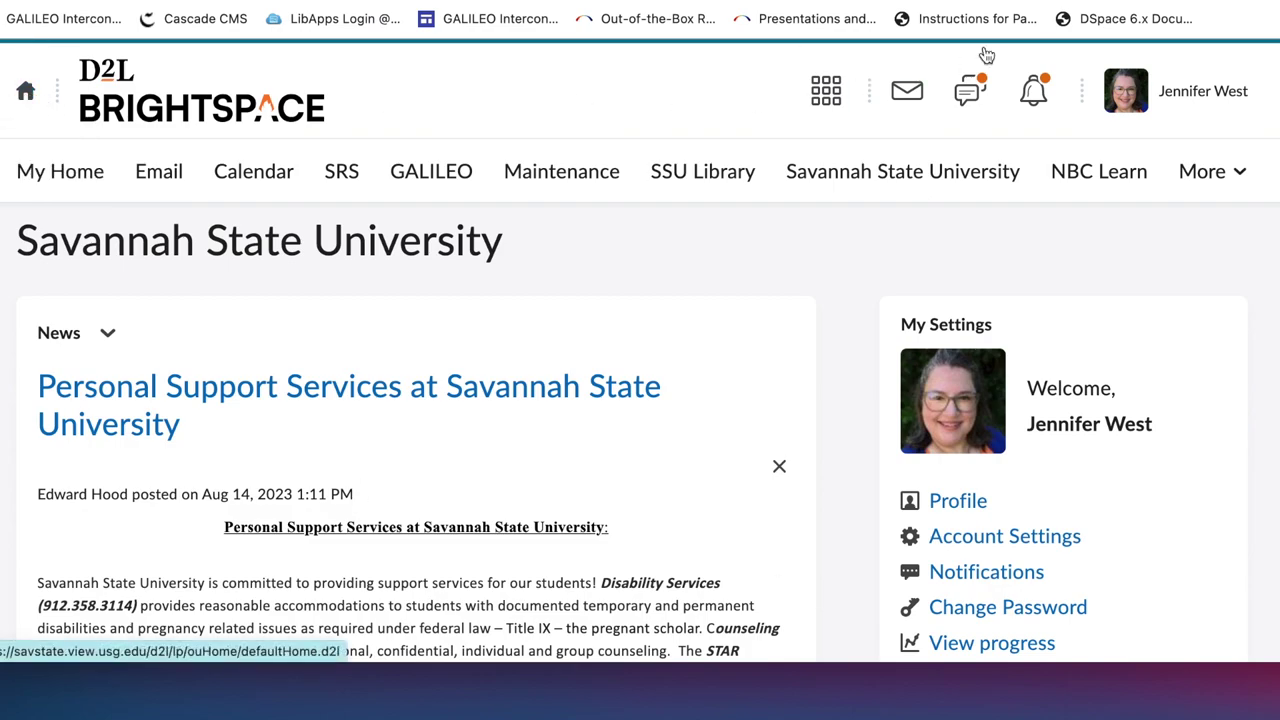
# Switch the GALILEO EDS Search Box to Classic Search and open its Advanced Search form.
pyautogui.scroll(-15, 640, 350)
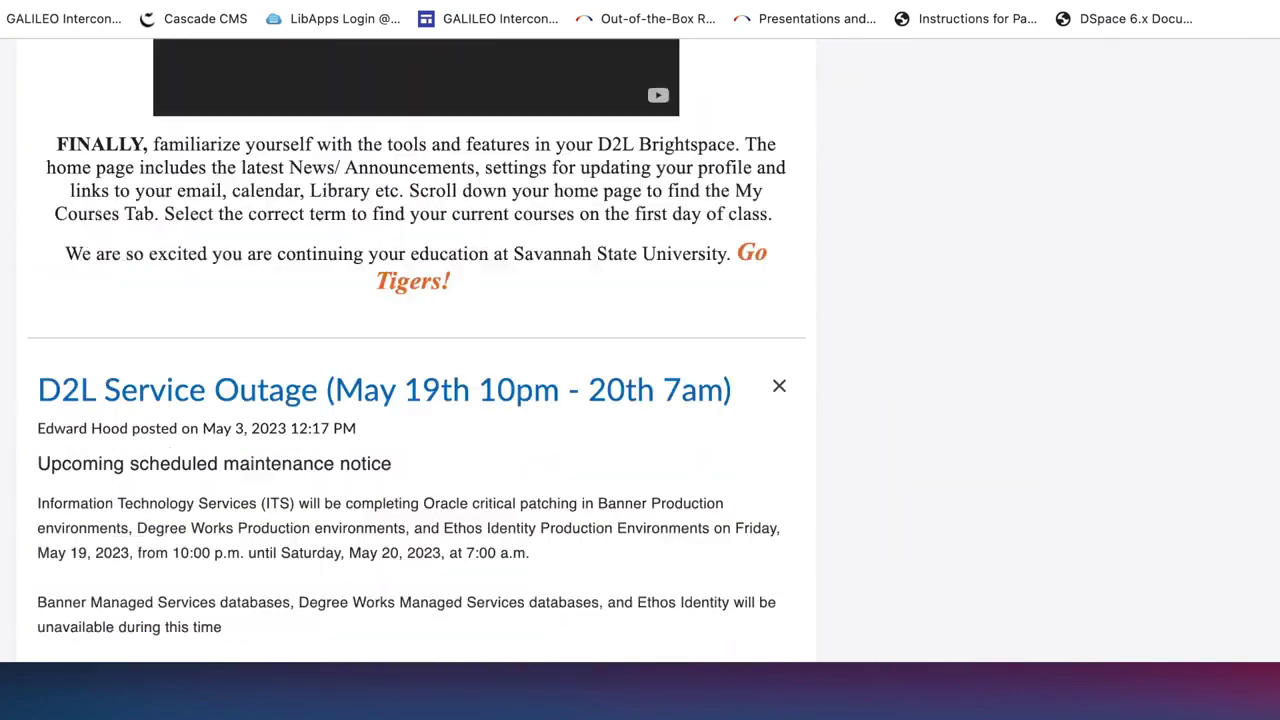
pyautogui.scroll(-10, 416, 350)
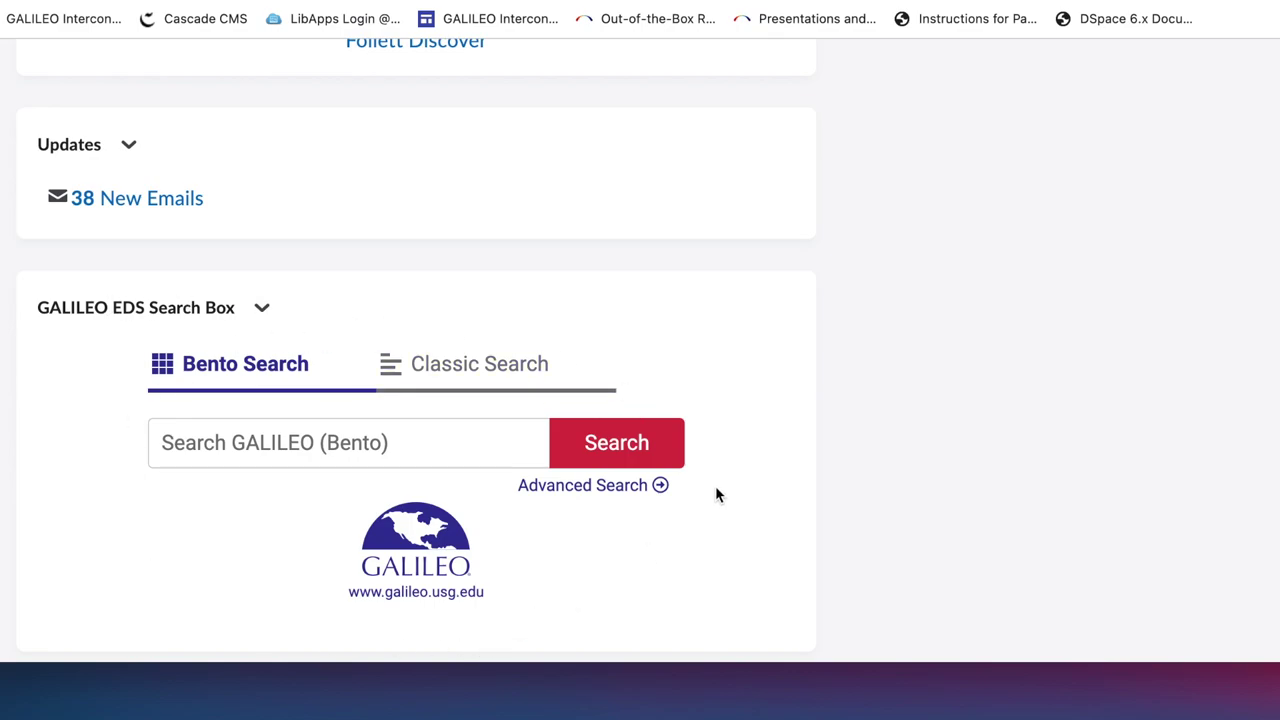
pyautogui.click(487, 370)
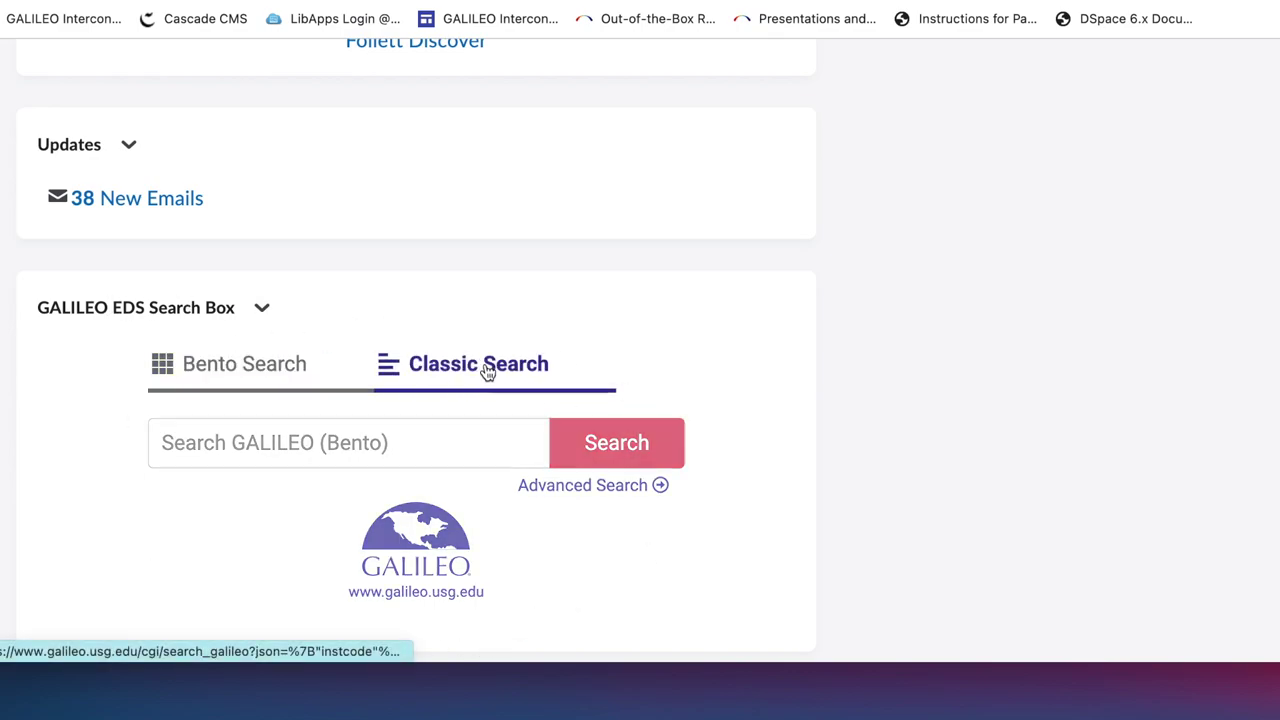
pyautogui.click(585, 497)
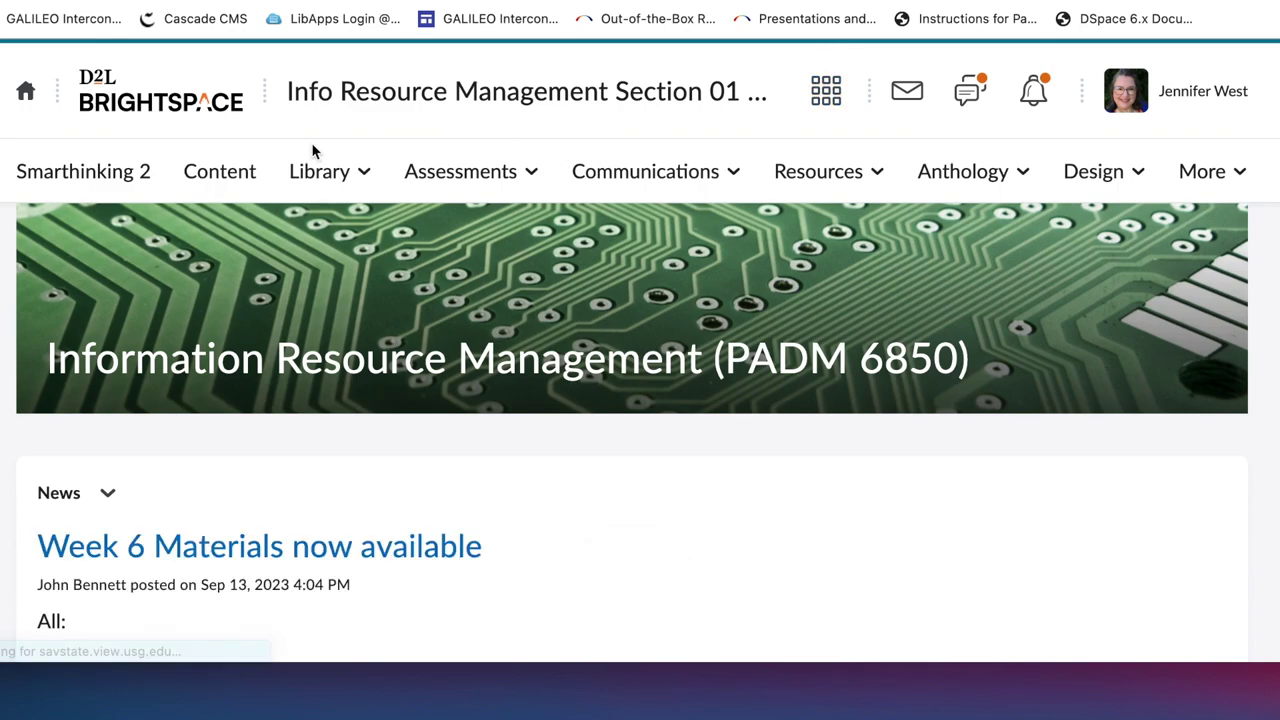
# Go to the Asa H. Gordon Library homepage through the course's Library menu.
pyautogui.click(347, 177)
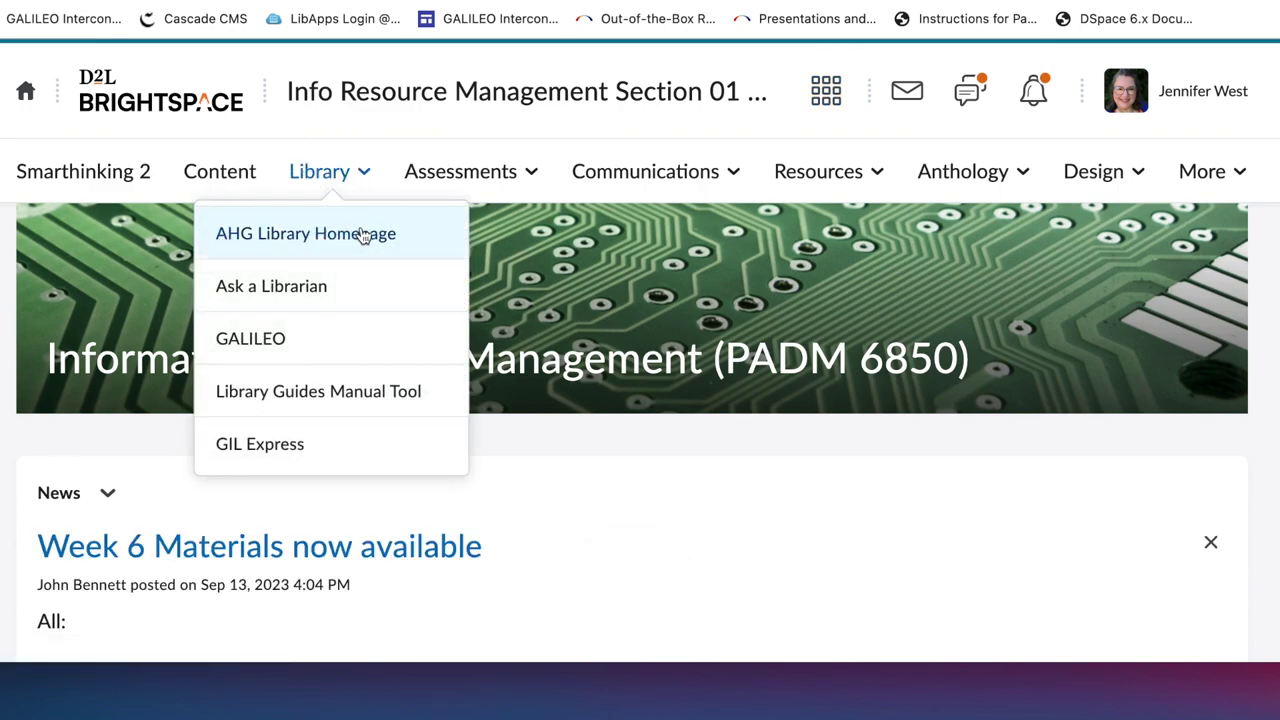
pyautogui.click(250, 340)
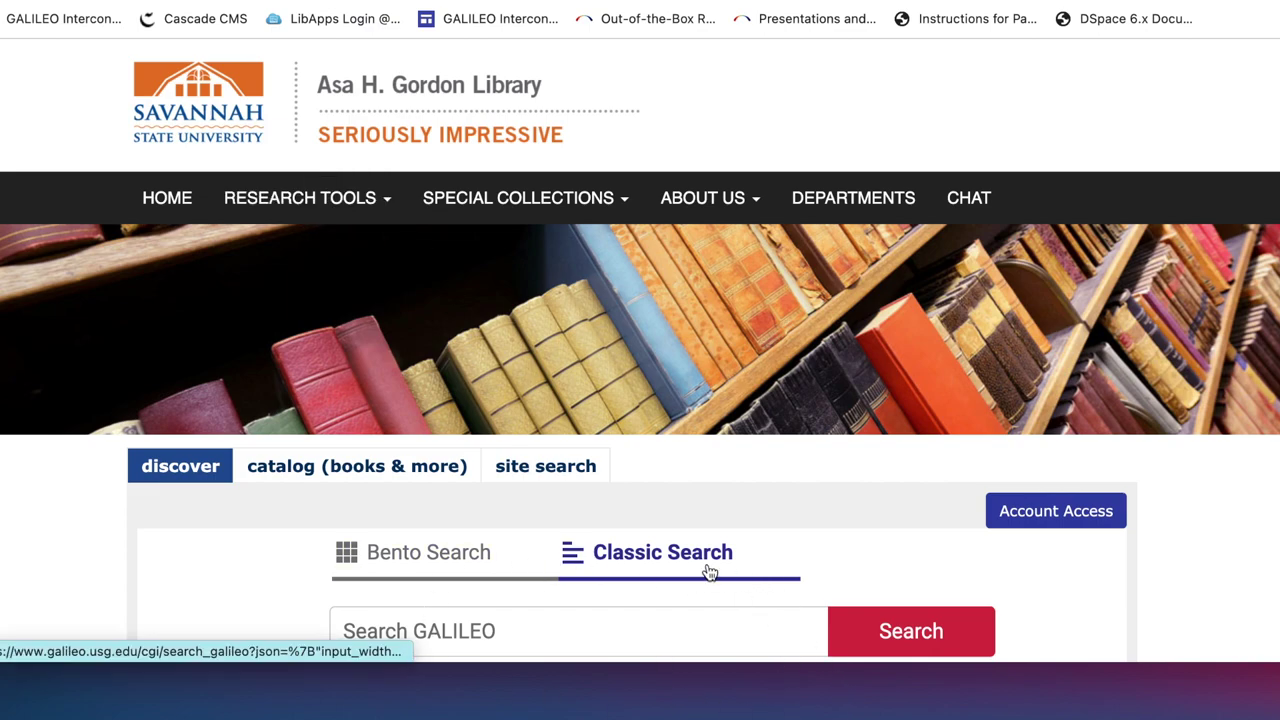
# Open GALILEO from the library's Research Tools menu.
pyautogui.click(388, 204)
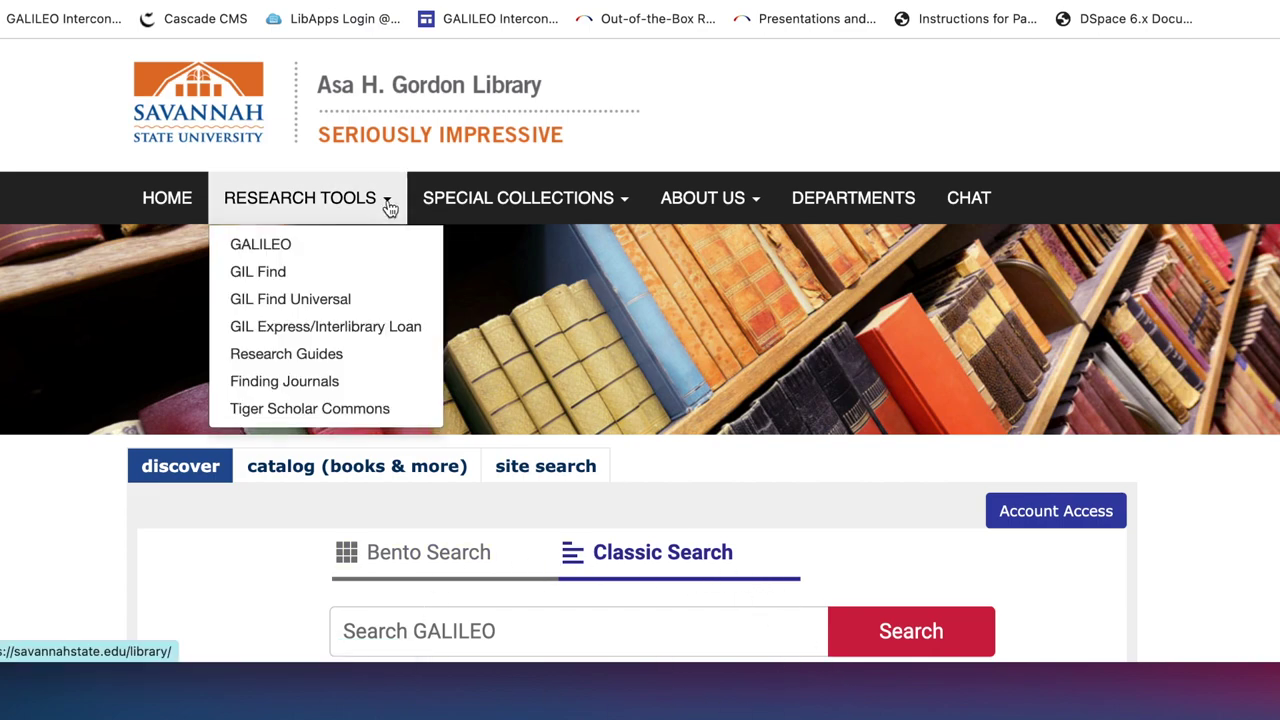
pyautogui.click(305, 254)
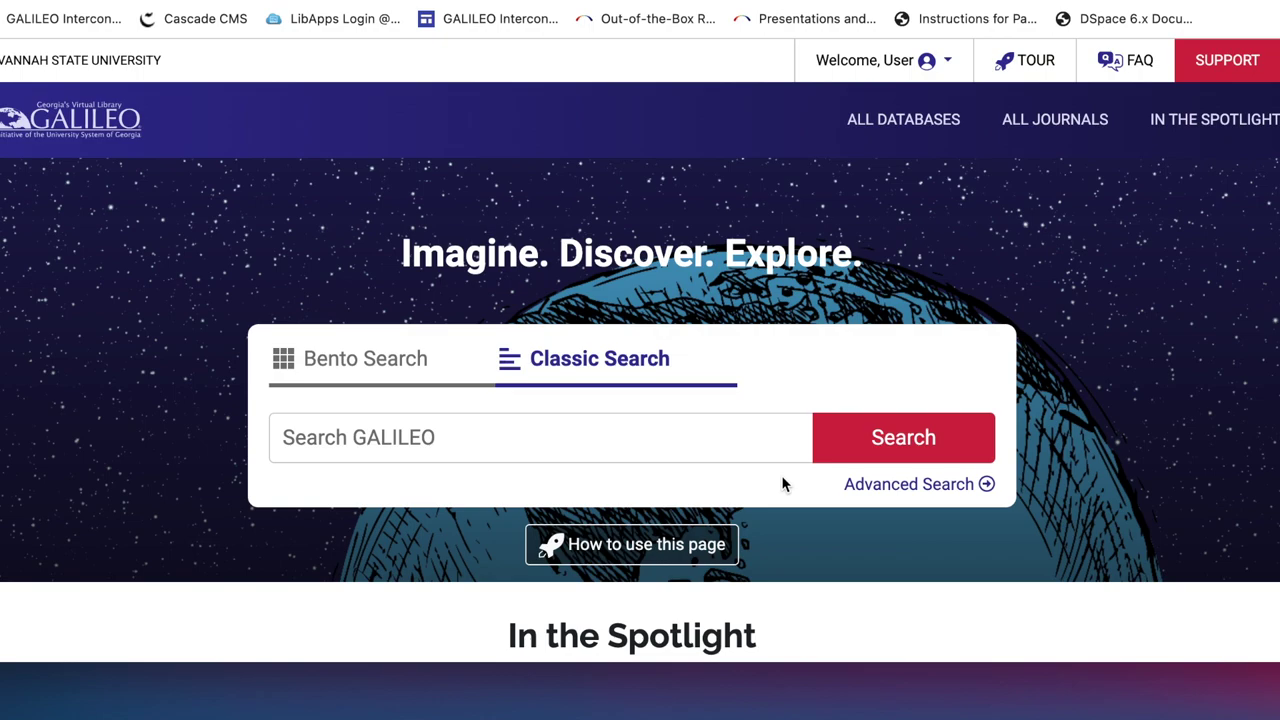
# Enter 'study habits' in the Search GALILEO box using the autocomplete suggestion.
pyautogui.click(641, 434)
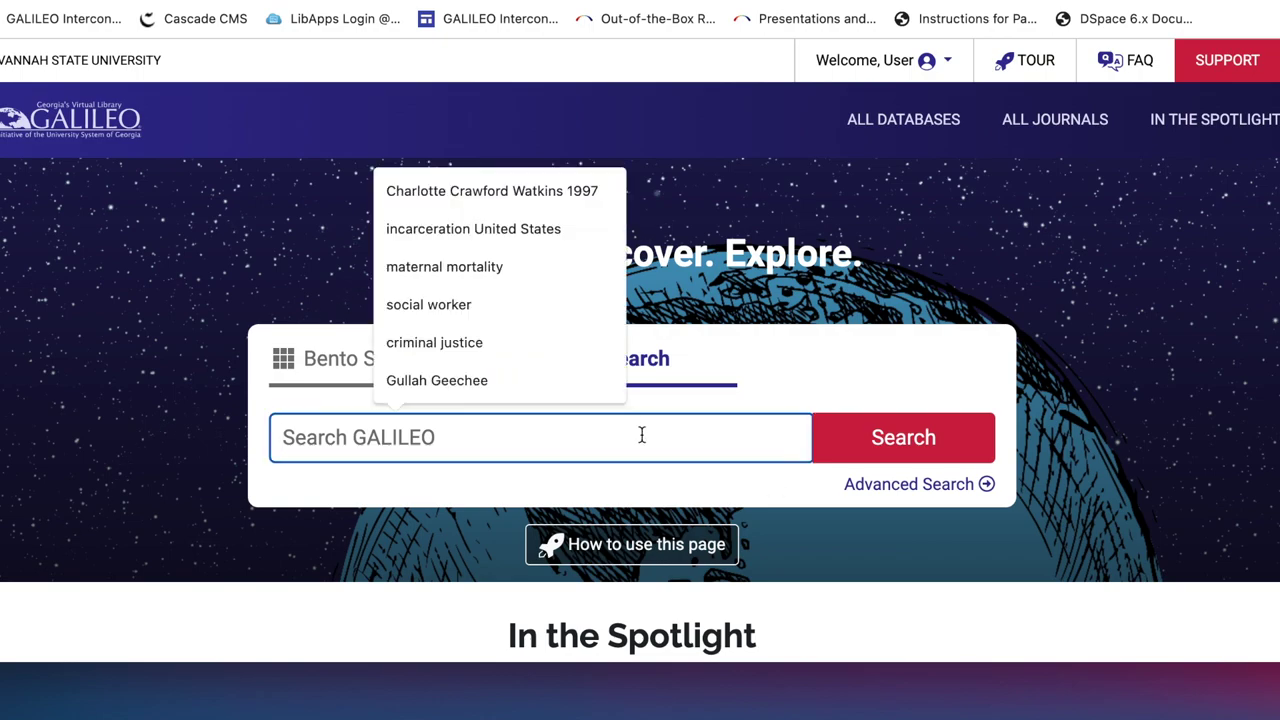
pyautogui.write('stud')
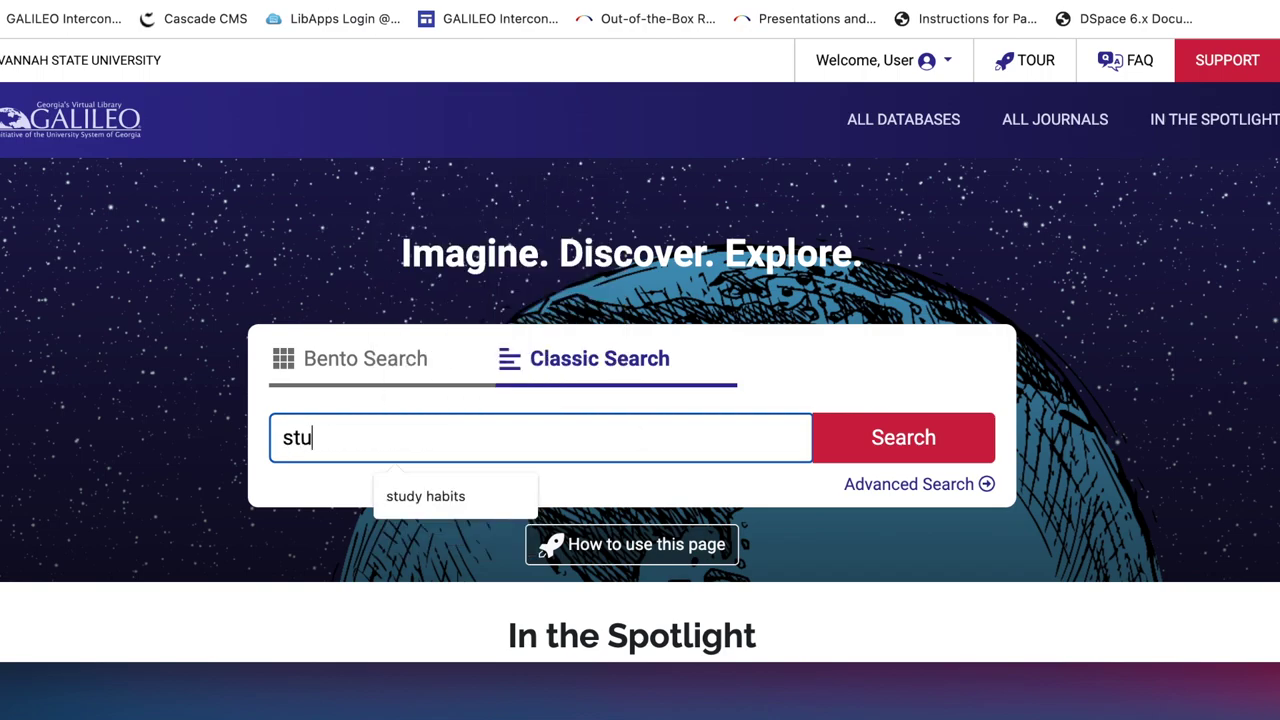
pyautogui.write('y ha')
pyautogui.click(425, 496)
# Run the keyword search for study habits and browse the 4,242,320 results.
pyautogui.click(910, 440)
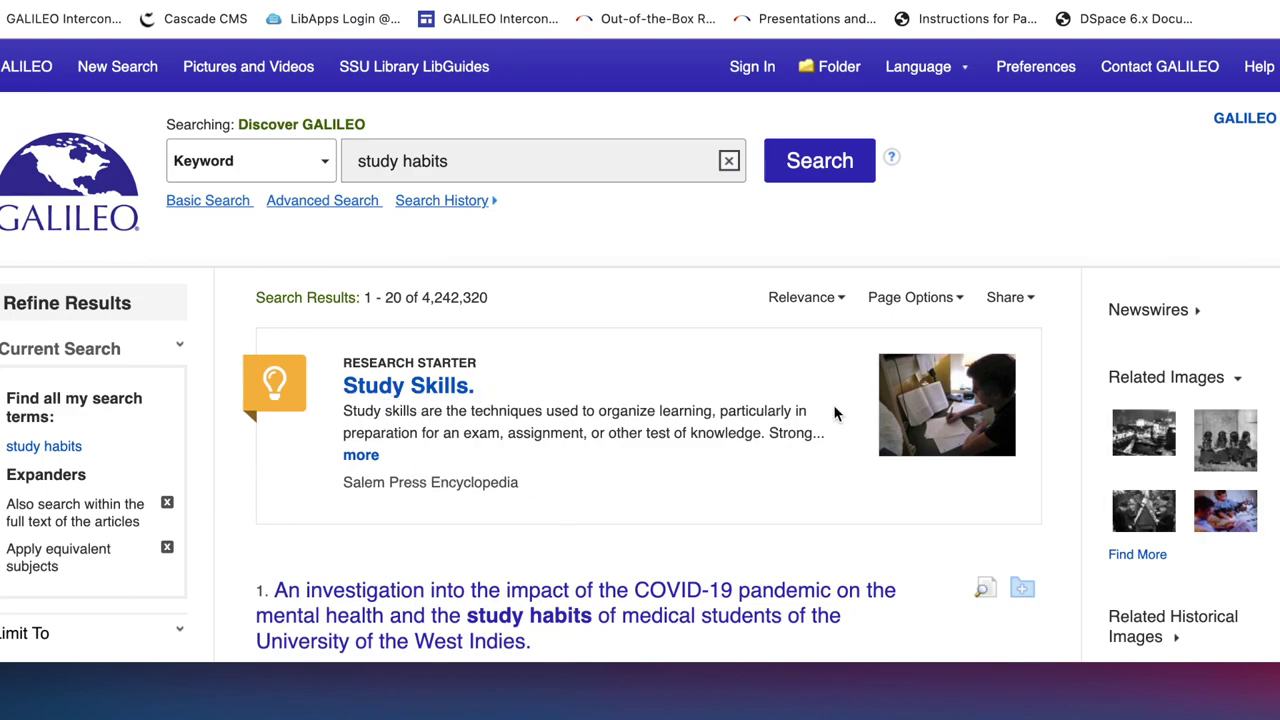
pyautogui.scroll(-5, 640, 350)
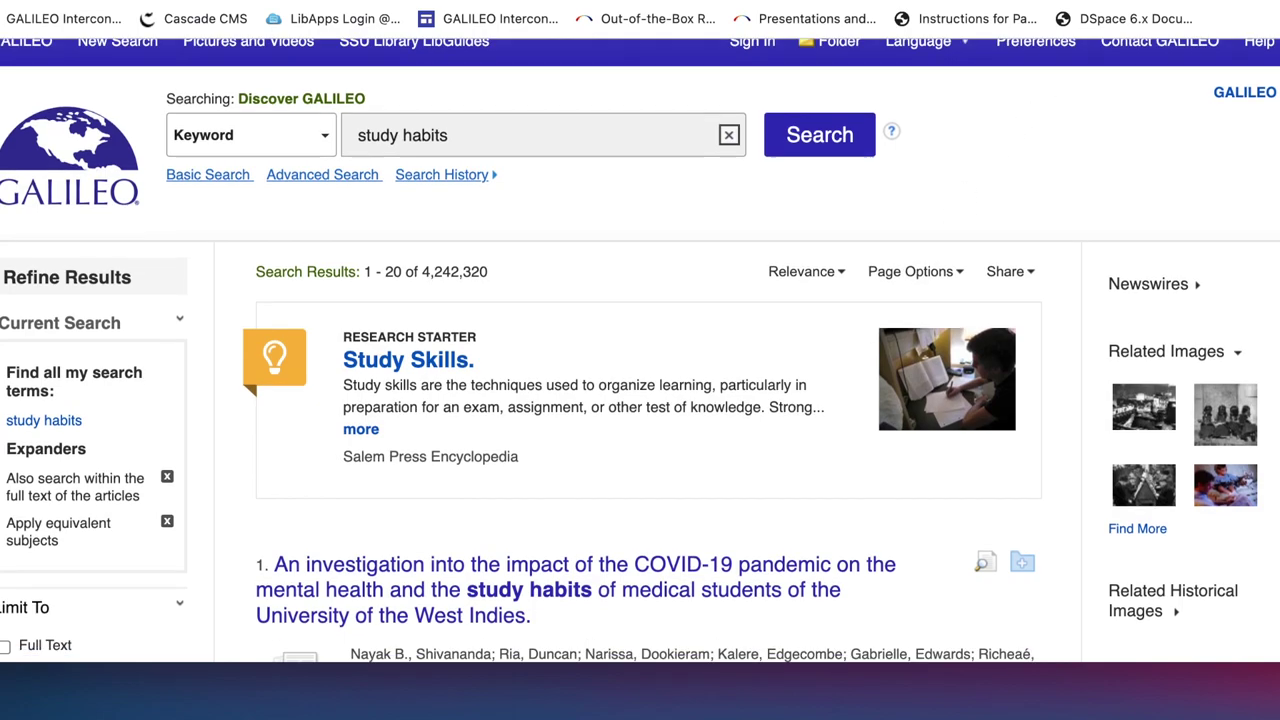
pyautogui.scroll(-1, 640, 350)
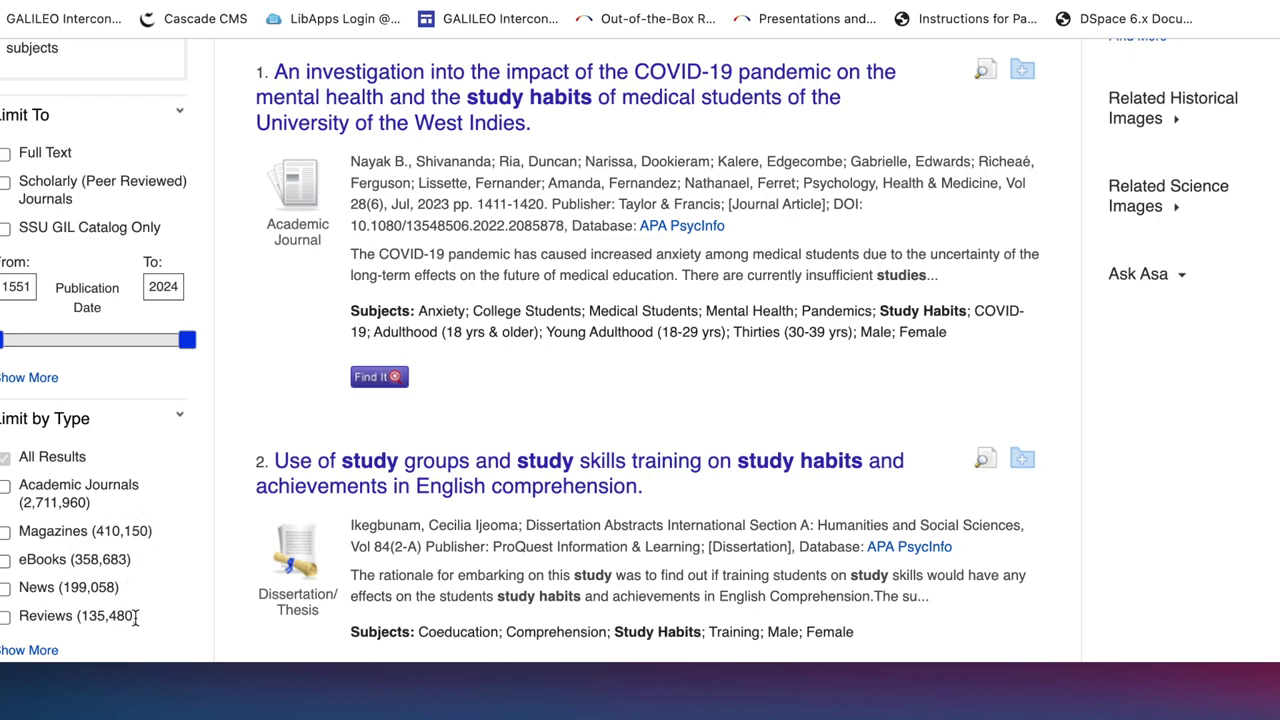
# Review every source type under Limit by Type, then close the list without changes.
pyautogui.click(29, 650)
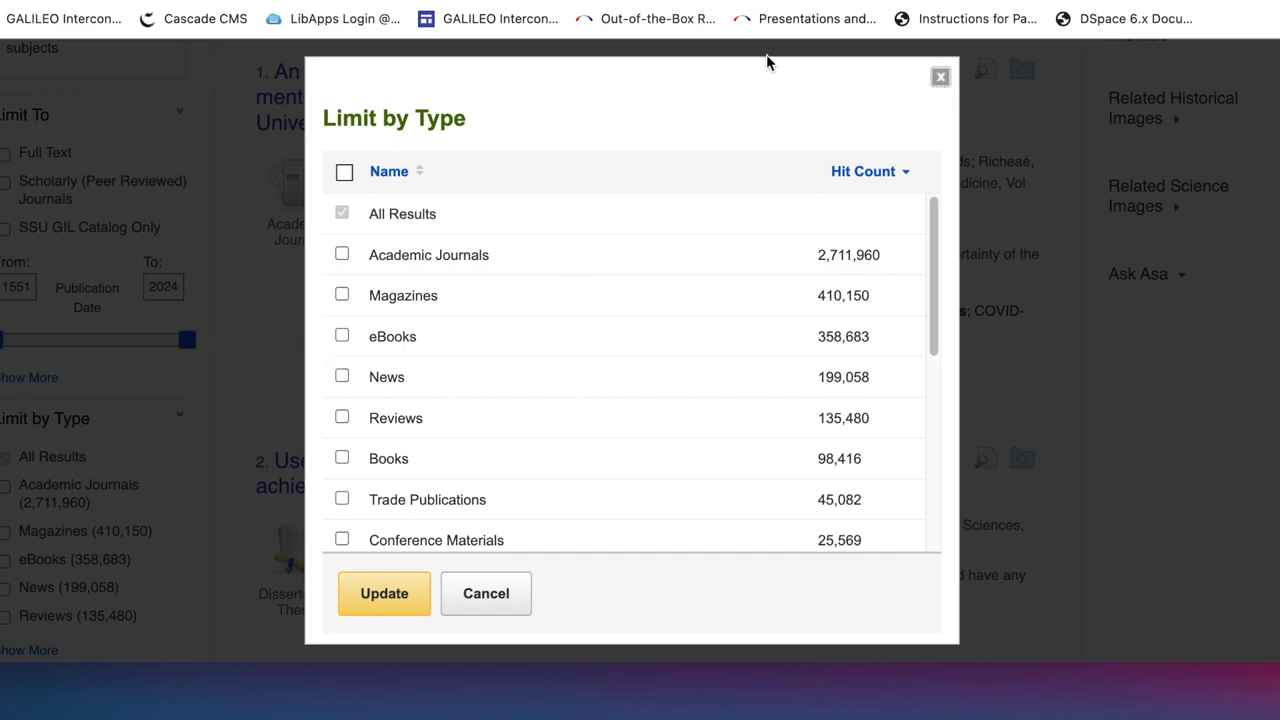
pyautogui.click(494, 605)
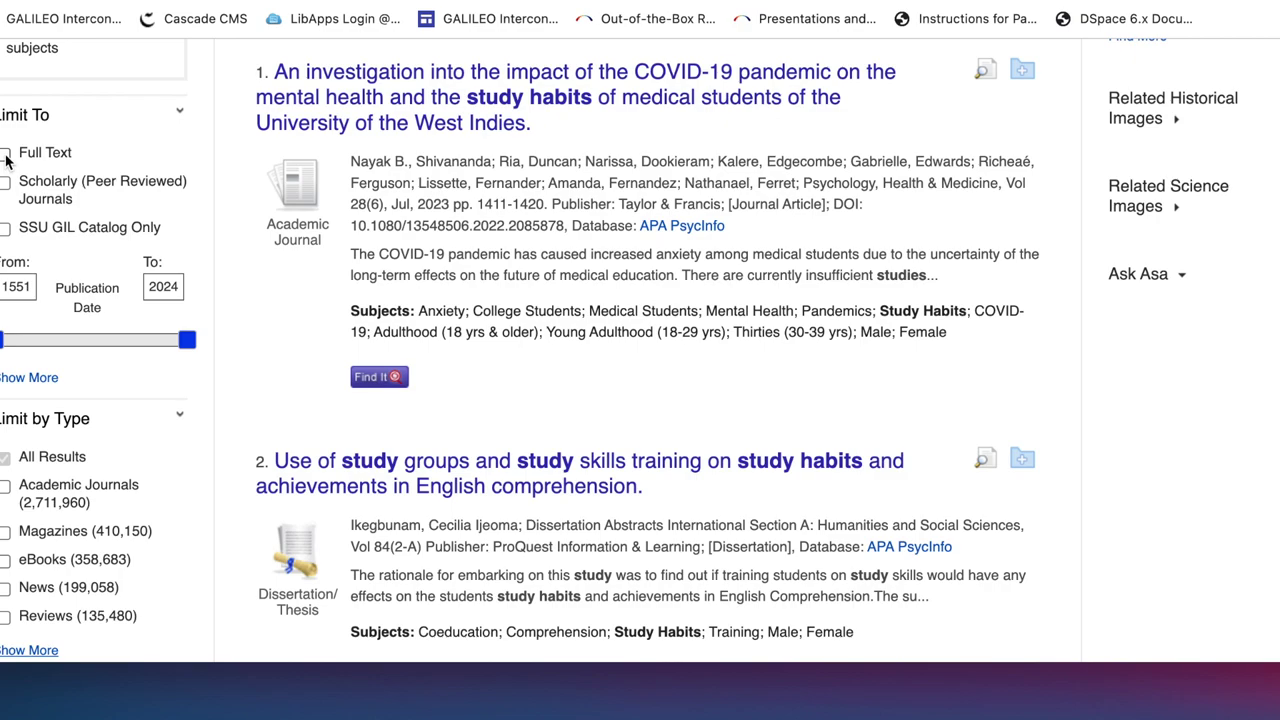
pyautogui.scroll(-1, 450, 386)
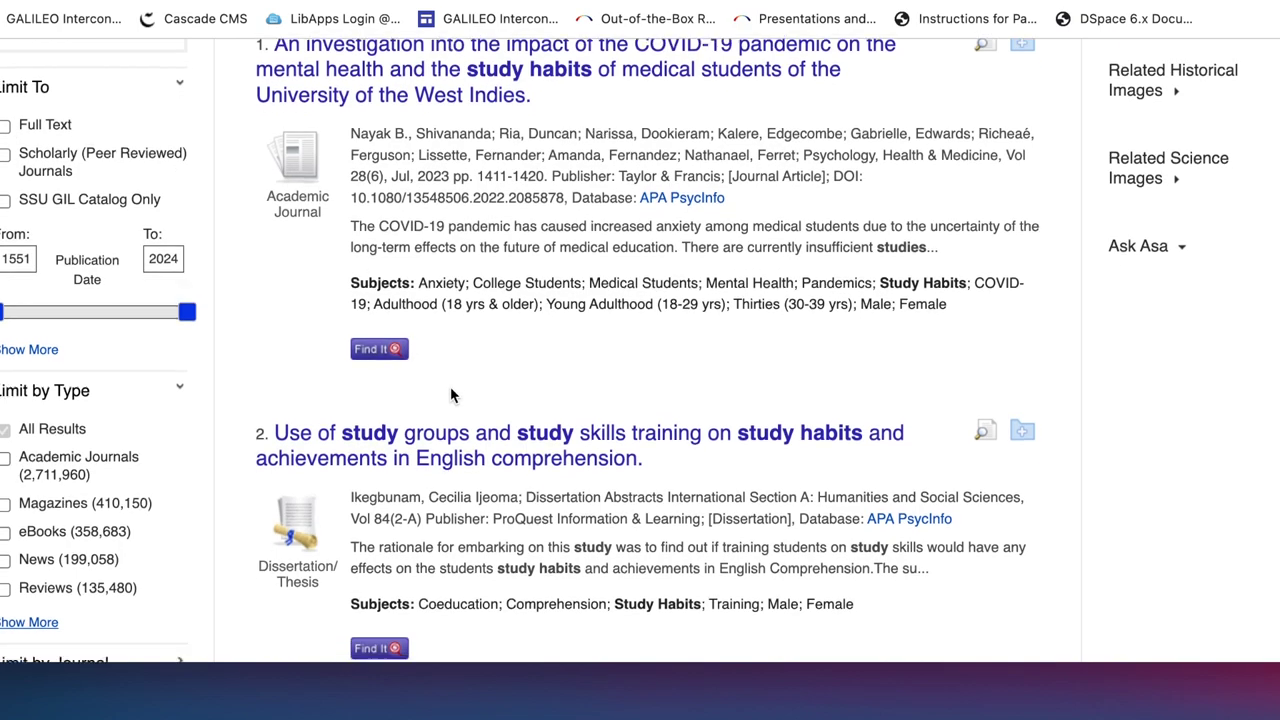
pyautogui.scroll(6, 452, 396)
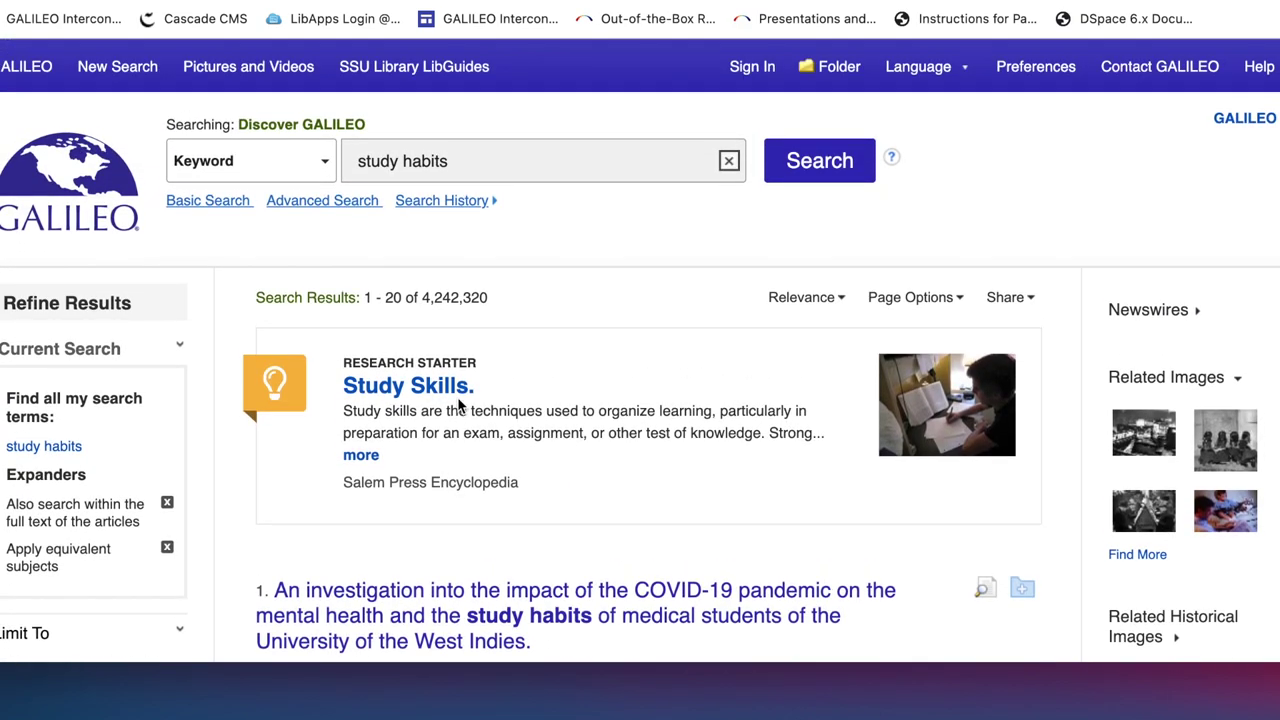
# In the advanced search form, put study habits in quotes as an exact phrase.
pyautogui.click(355, 201)
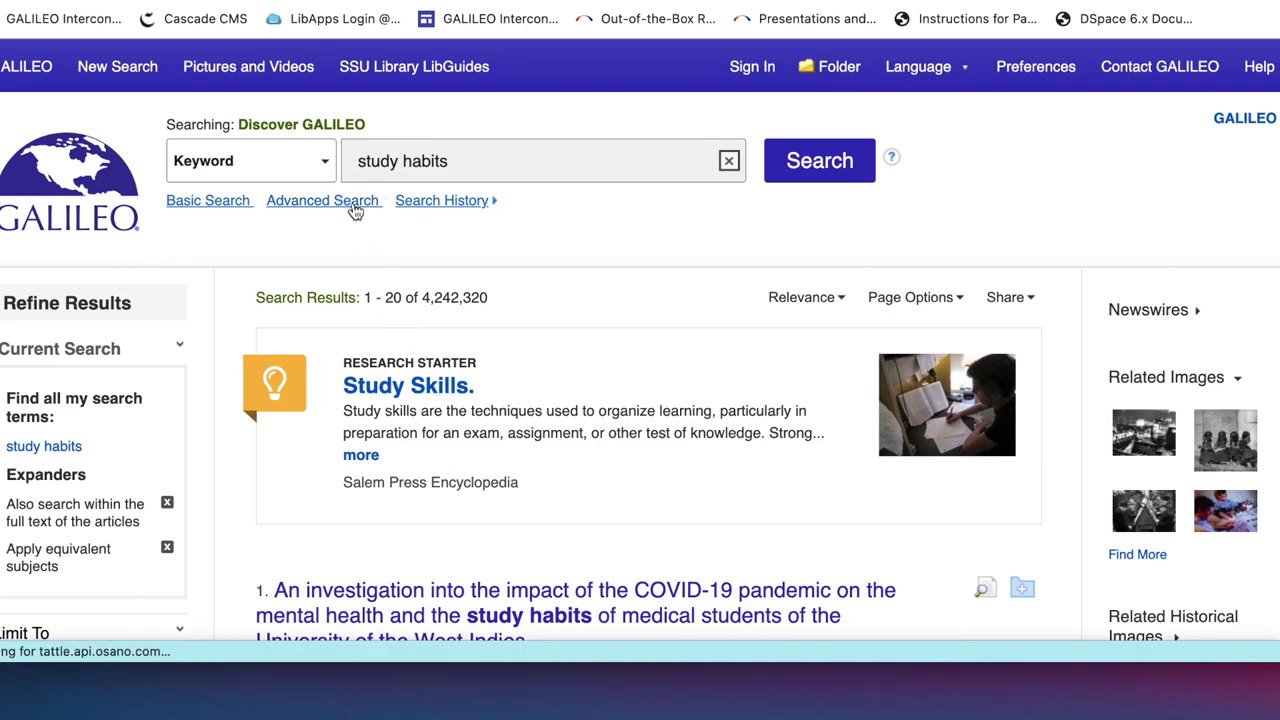
pyautogui.click(187, 160)
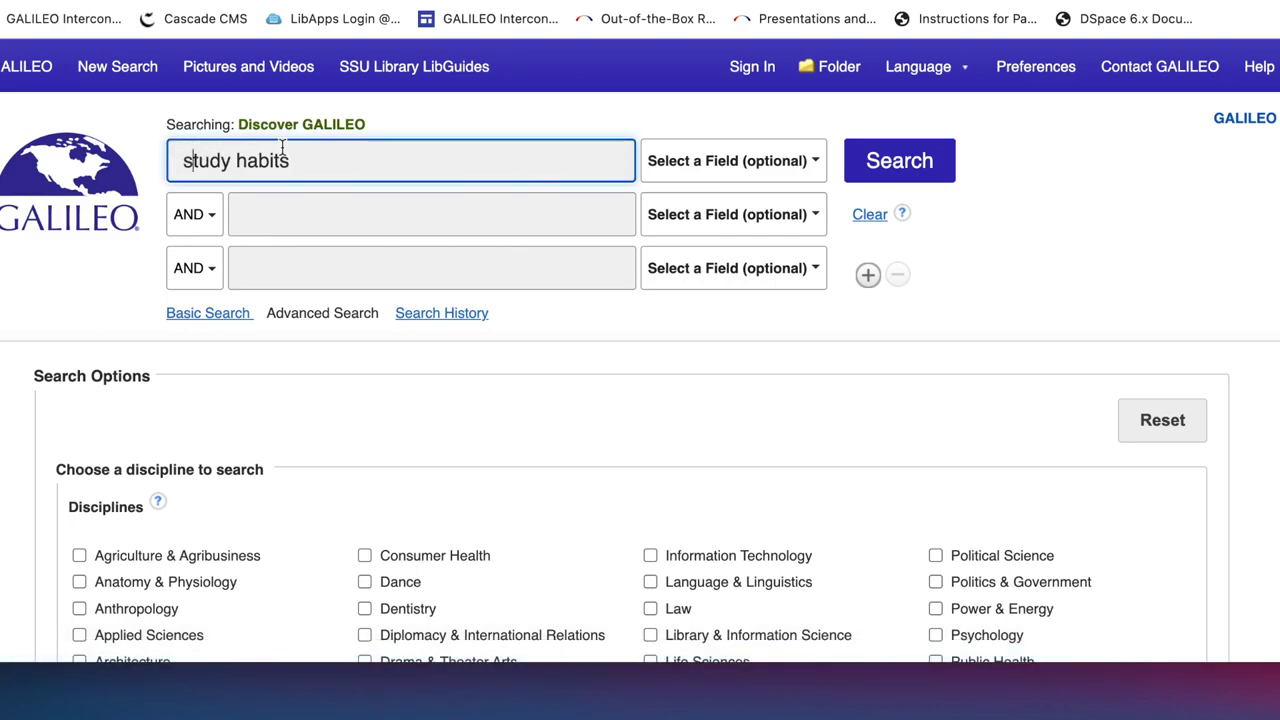
pyautogui.write('"')
pyautogui.press('Right')
pyautogui.press('Right')
pyautogui.press('Right')
pyautogui.press('Right')
pyautogui.press('Right')
pyautogui.press('Right')
pyautogui.press('Right')
pyautogui.press('Right')
pyautogui.press('Right')
pyautogui.press('Right')
pyautogui.press('Right')
pyautogui.press('Right')
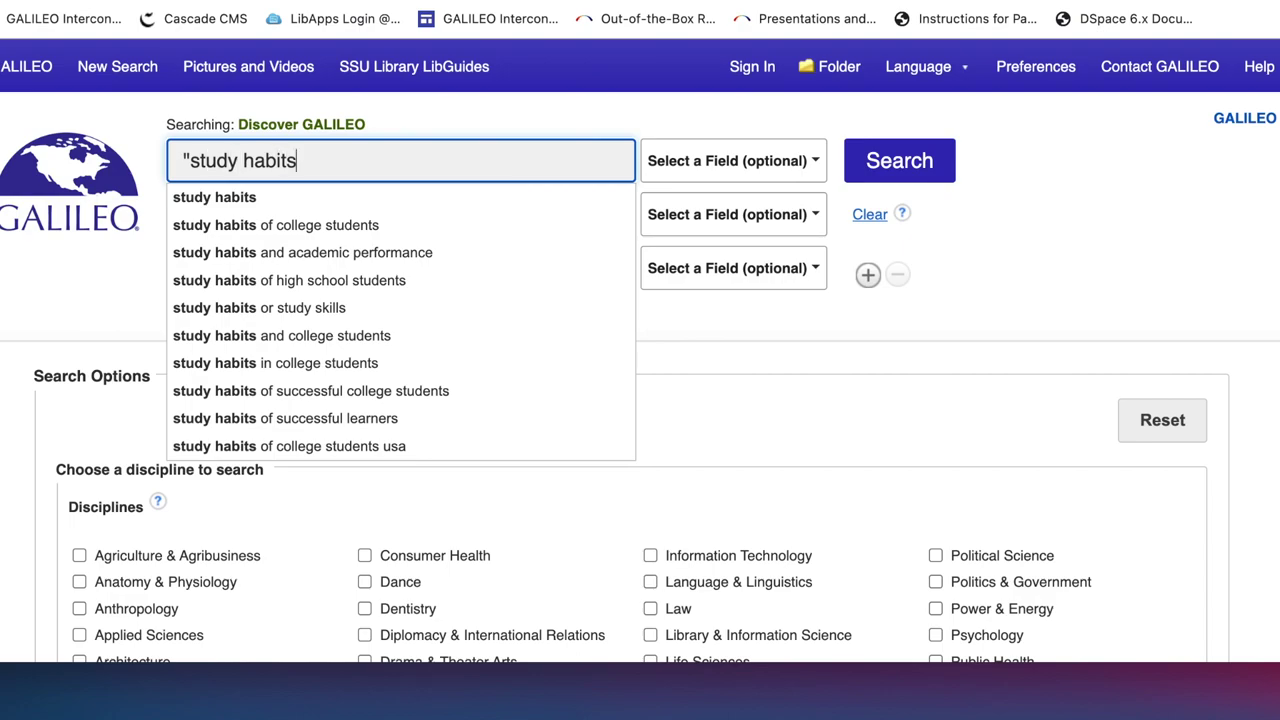
pyautogui.write('"')
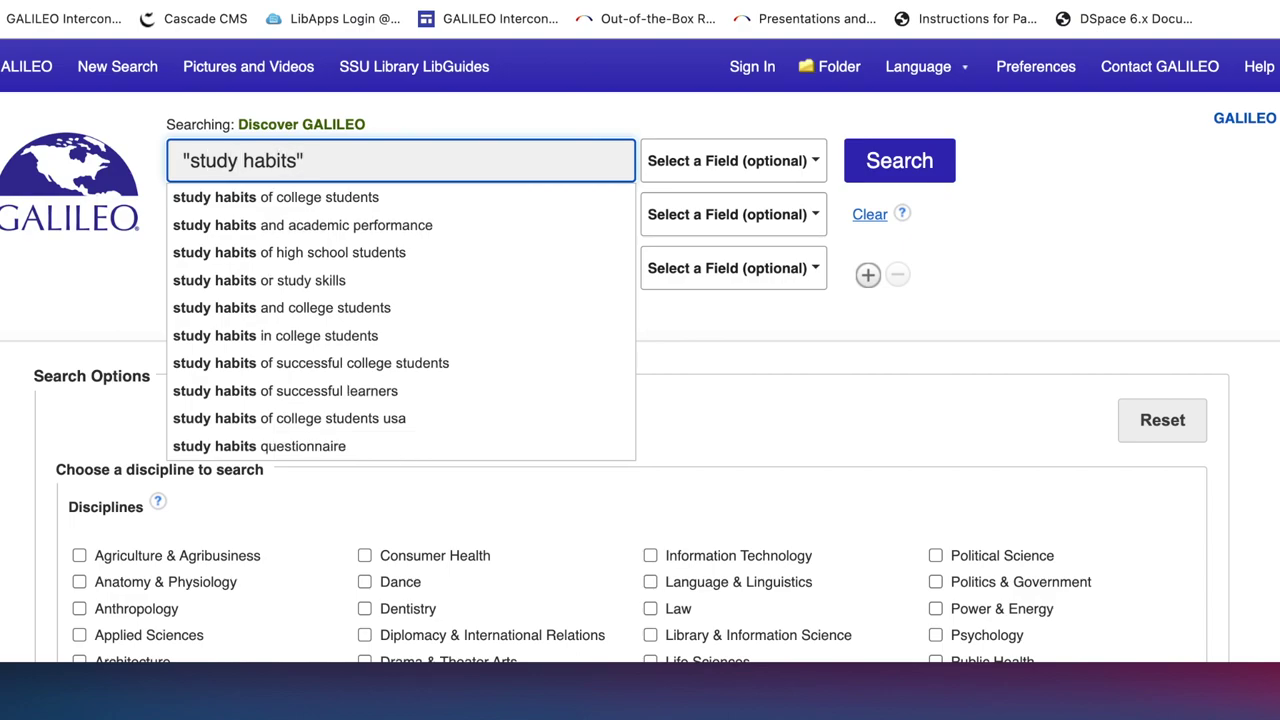
pyautogui.click(884, 223)
# Add "college students" and "United States" as the second and third AND phrases.
pyautogui.click(536, 225)
pyautogui.write('"collee')
pyautogui.press('BackSpace')
pyautogui.press('BackSpace')
pyautogui.write('ge s')
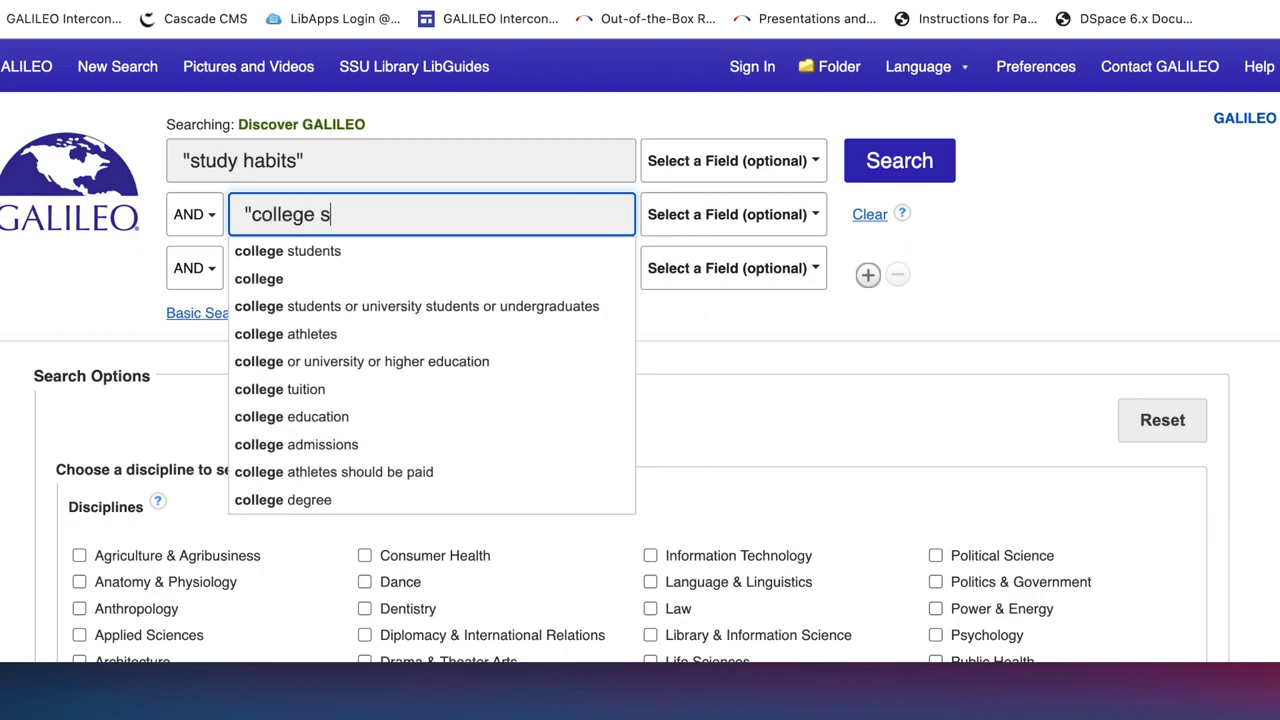
pyautogui.write('tudents"')
pyautogui.press('Tab')
pyautogui.press('Tab')
pyautogui.press('Tab')
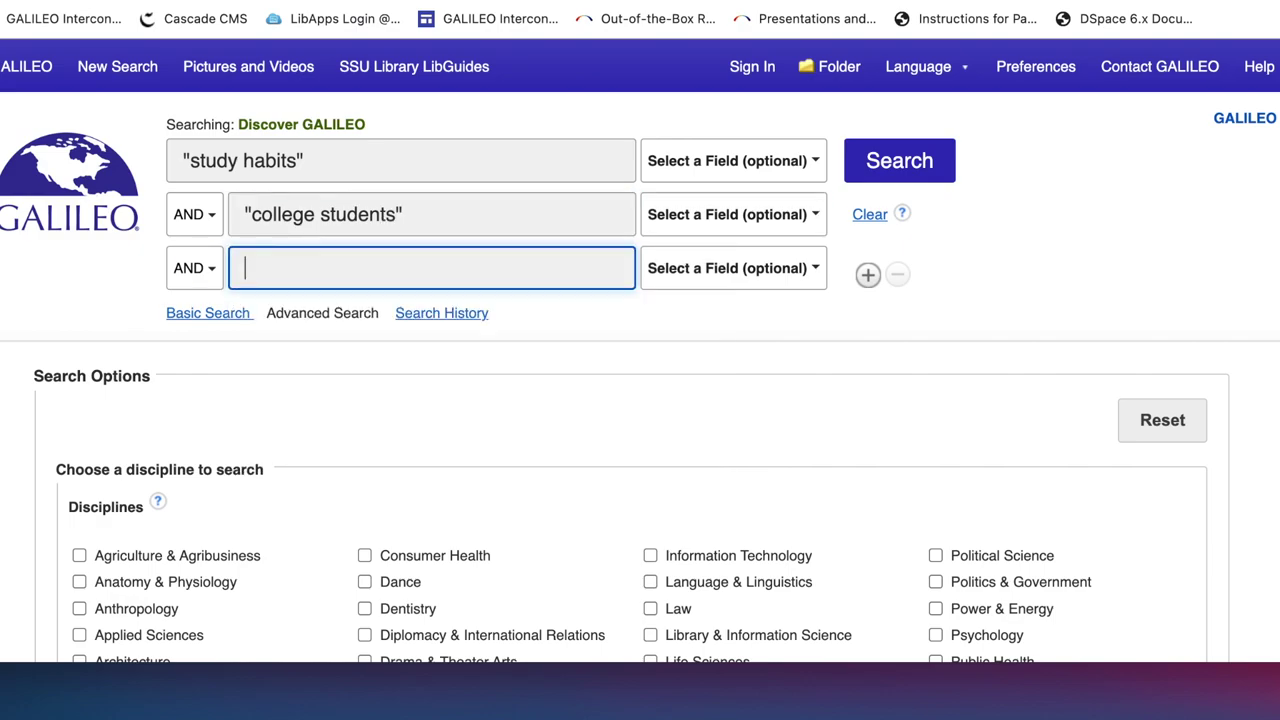
pyautogui.write('"Unite')
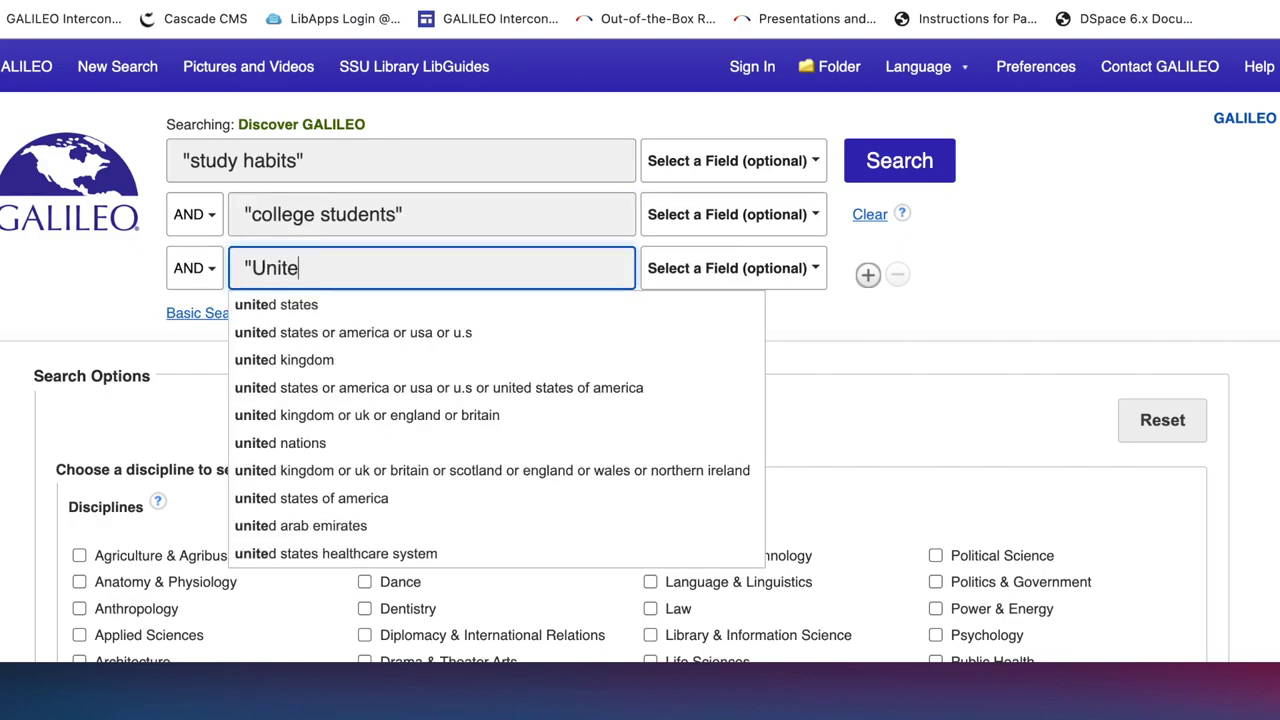
pyautogui.write('d Stat')
pyautogui.write('es"')
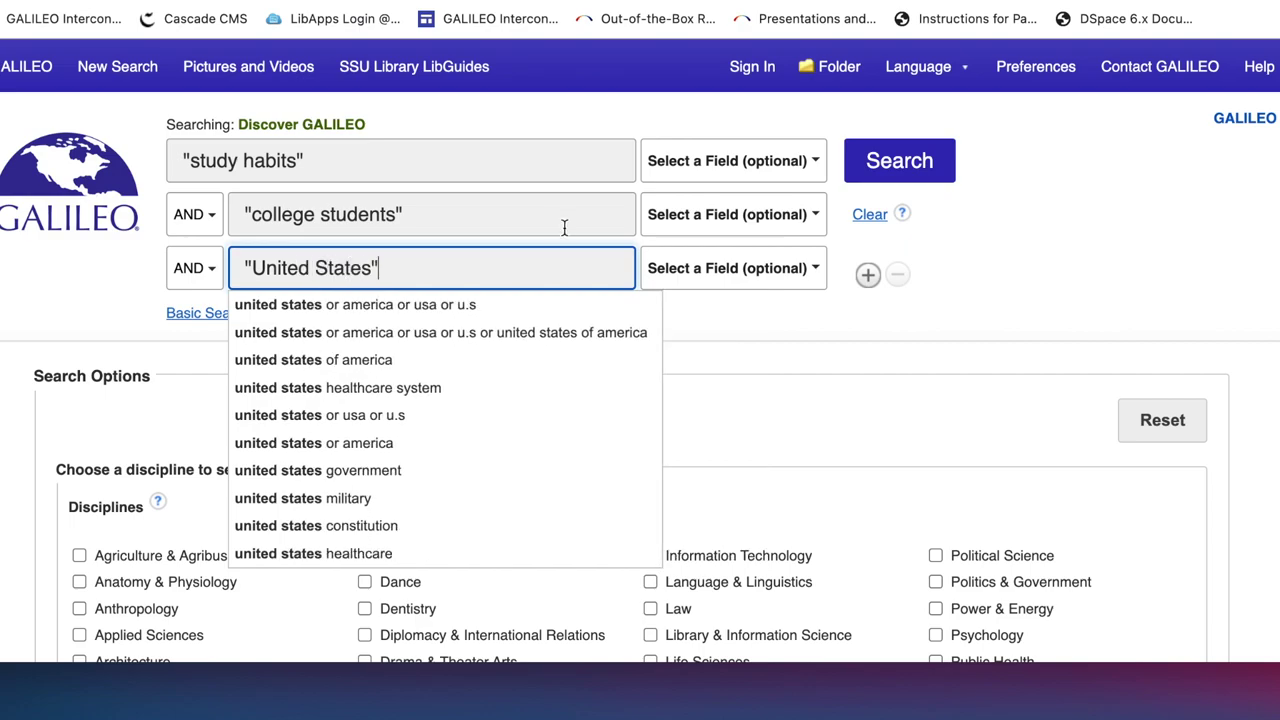
pyautogui.click(1036, 285)
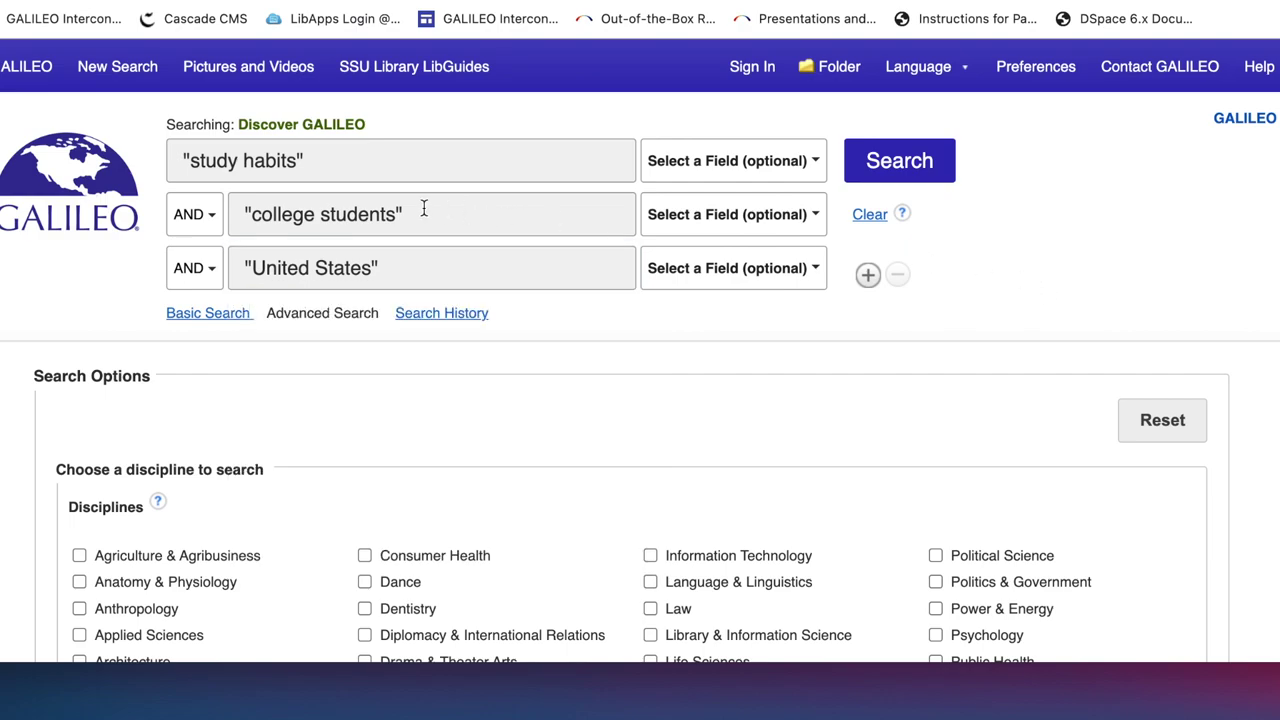
# Run the three-phrase search and limit it to Full Text and Scholarly (Peer Reviewed) Journals.
pyautogui.click(910, 166)
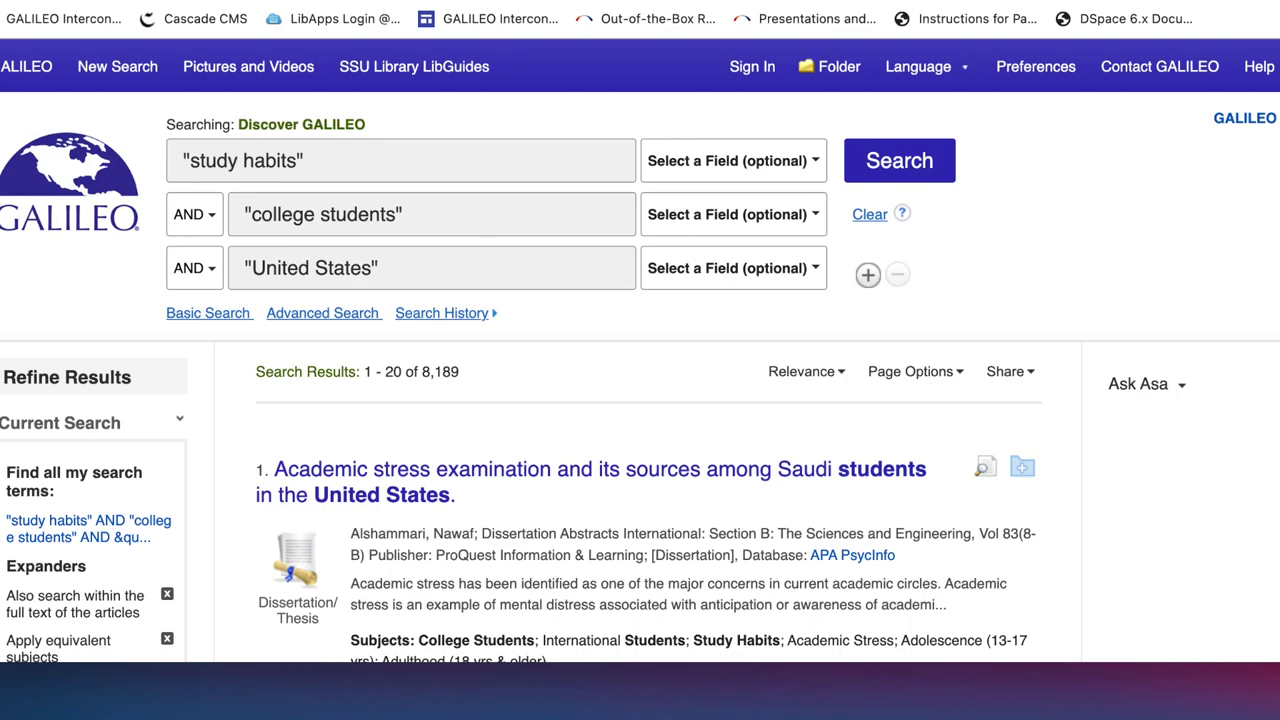
pyautogui.scroll(-10, 640, 350)
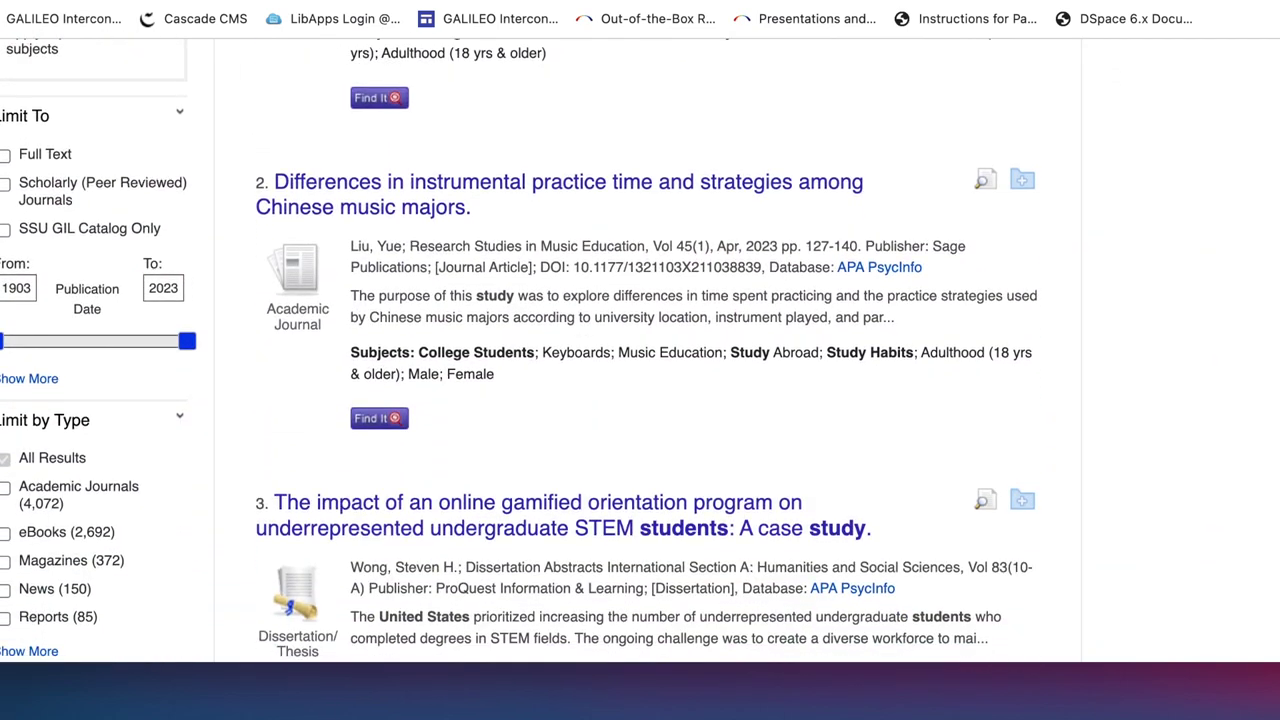
pyautogui.click(6, 150)
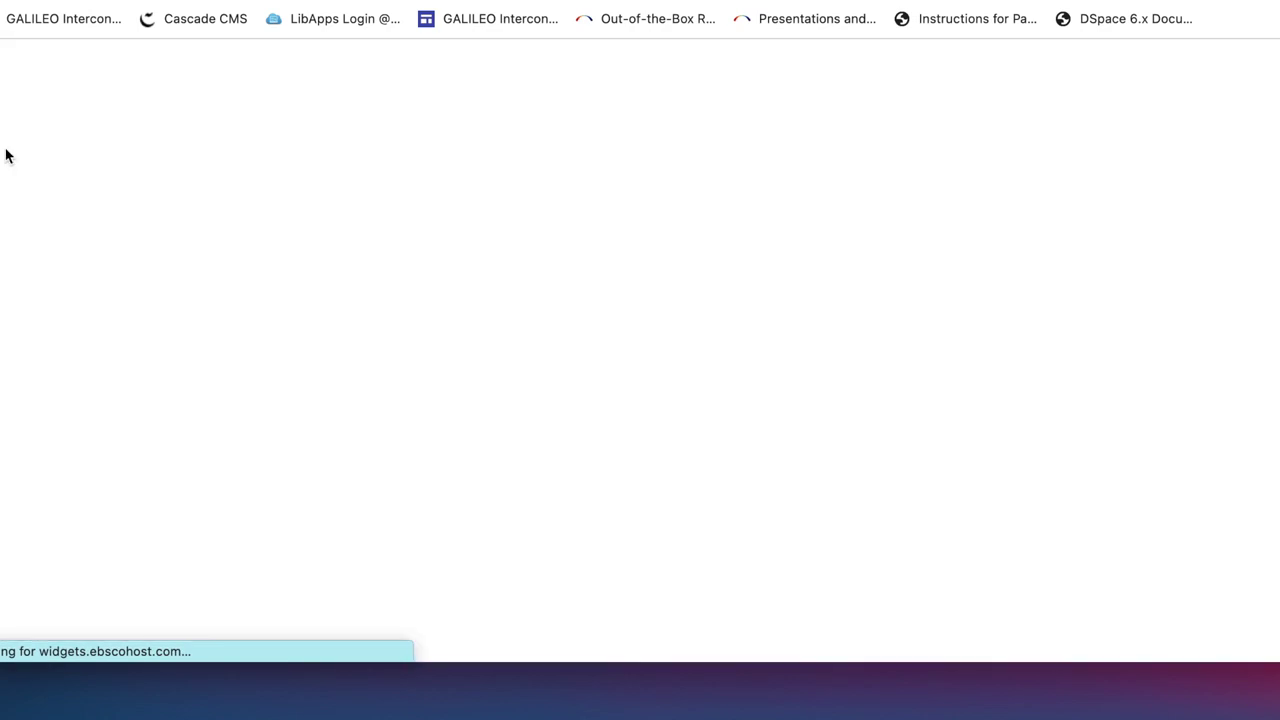
pyautogui.scroll(-6, 357, 131)
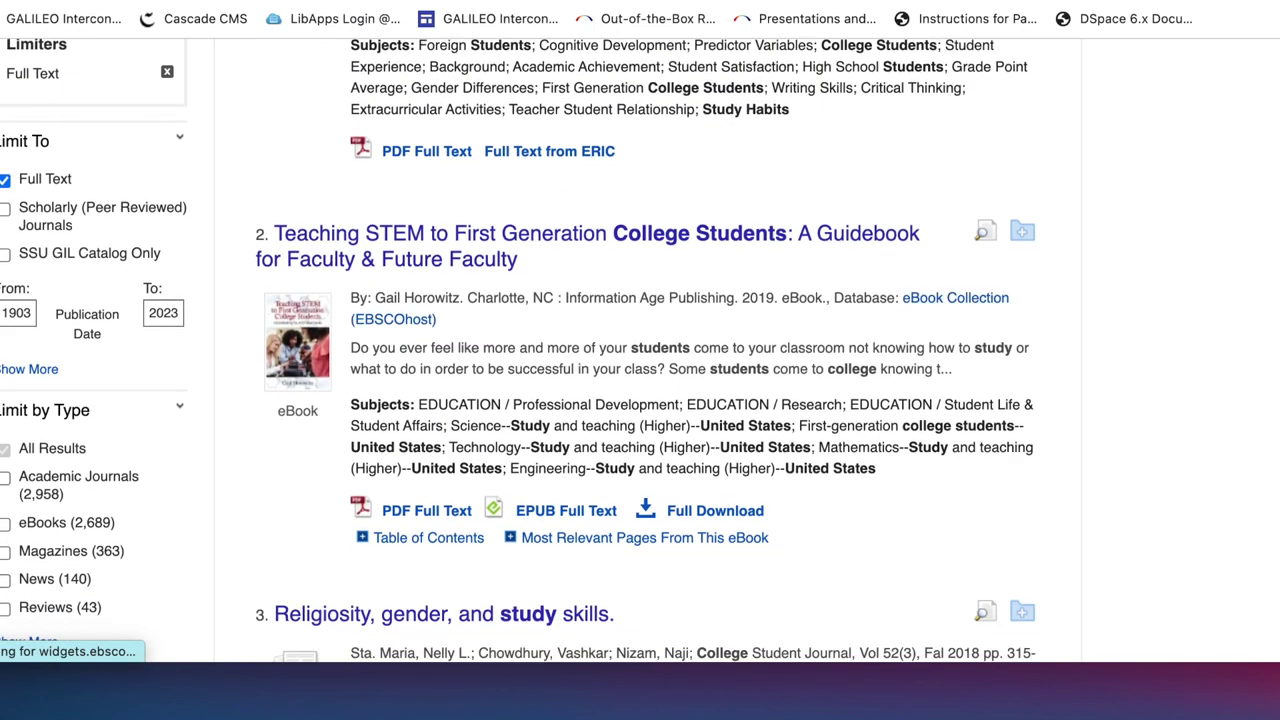
pyautogui.click(5, 224)
pyautogui.scroll(-5, 955, 88)
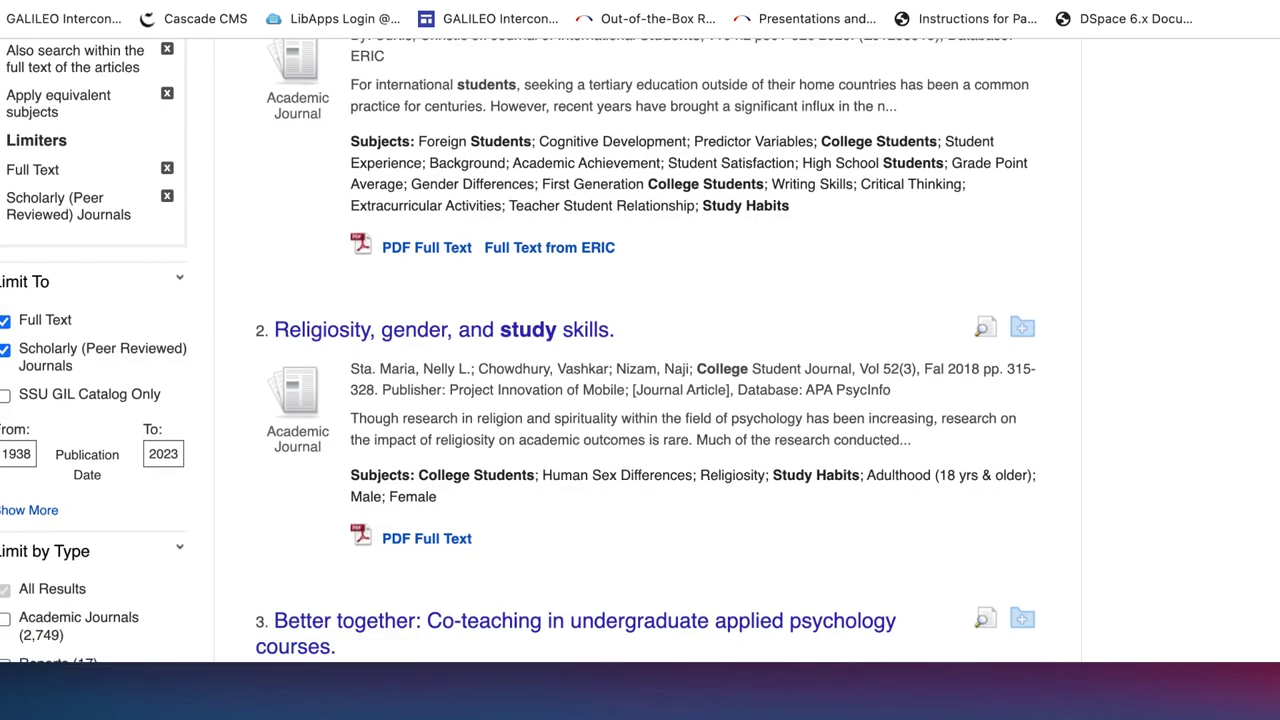
# Change the earliest publication year from 1938 to 2018, leaving 839 results.
pyautogui.click(8, 450)
pyautogui.scroll(1, 8, 440)
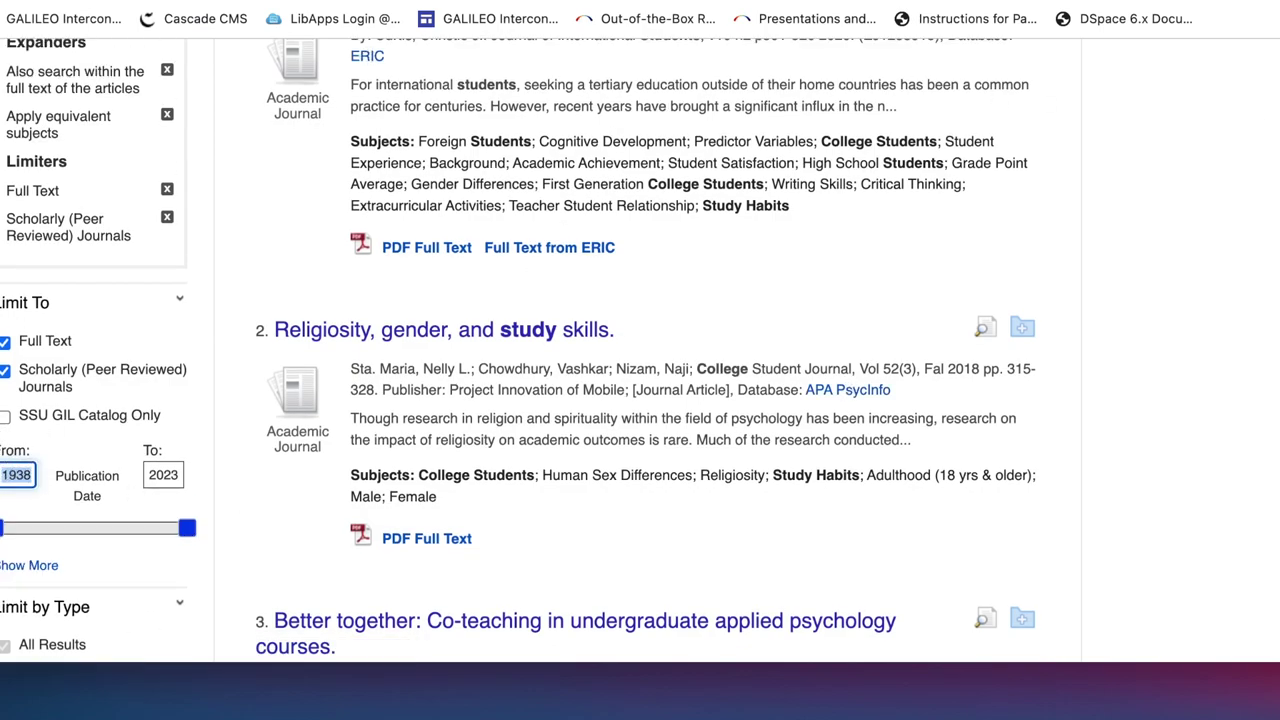
pyautogui.click(30, 477)
pyautogui.press('BackSpace')
pyautogui.press('BackSpace')
pyautogui.press('BackSpace')
pyautogui.press('BackSpace')
pyautogui.write('2')
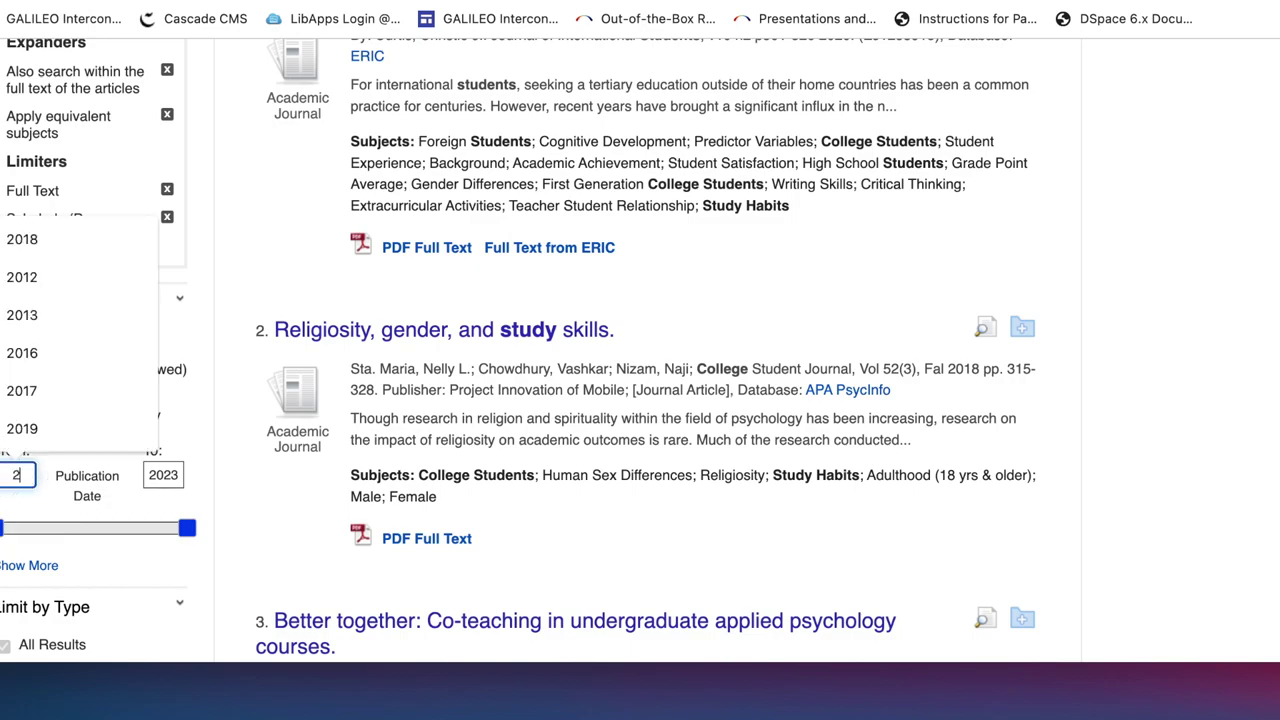
pyautogui.write('018')
pyautogui.press('Return')
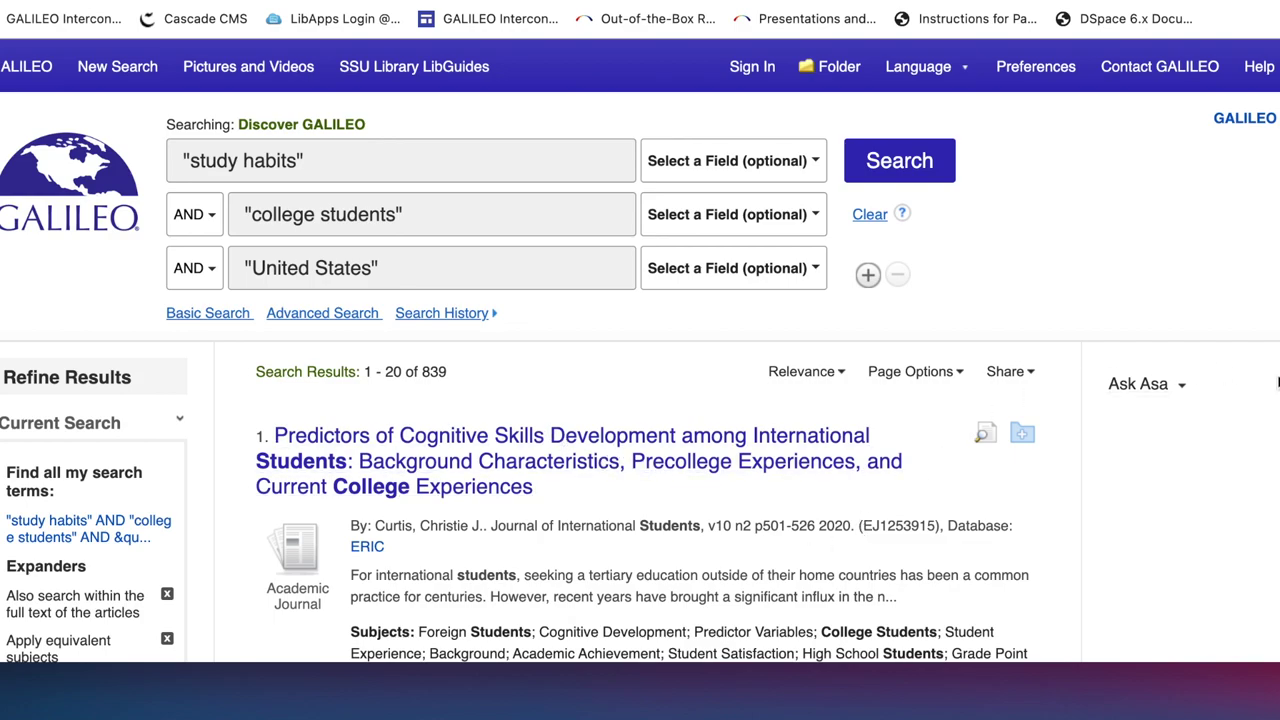
pyautogui.scroll(-5, 640, 352)
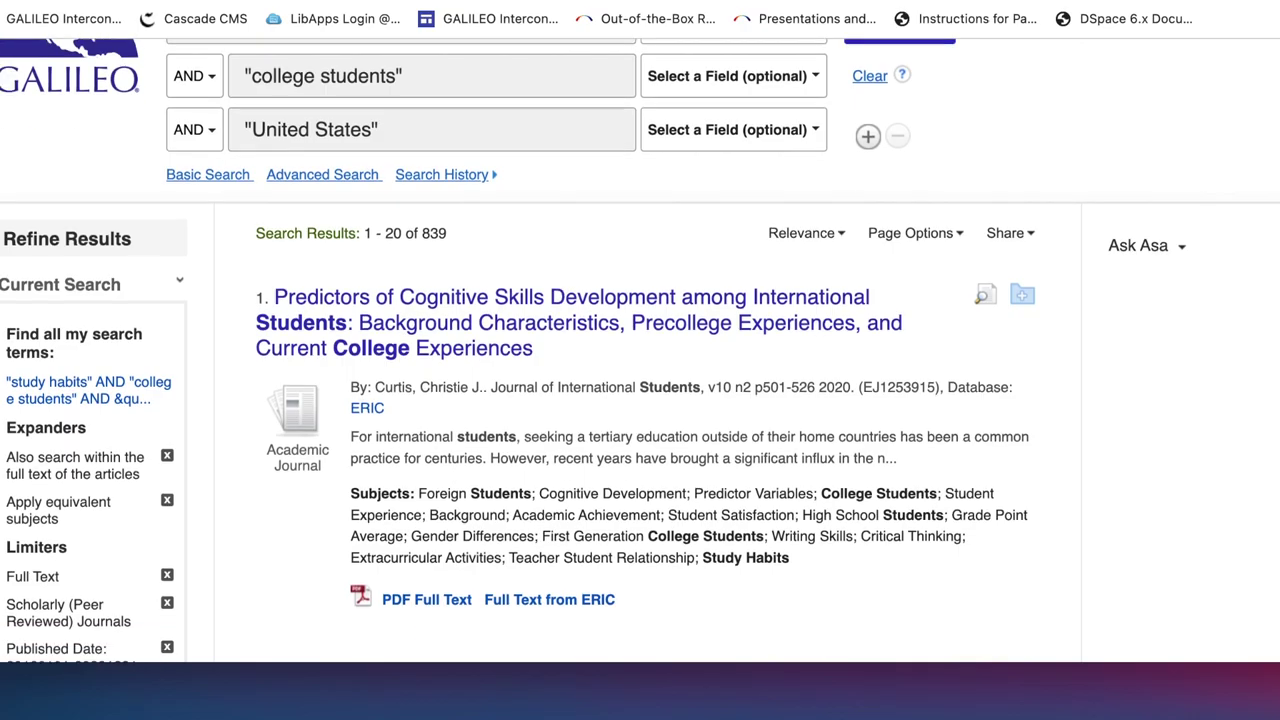